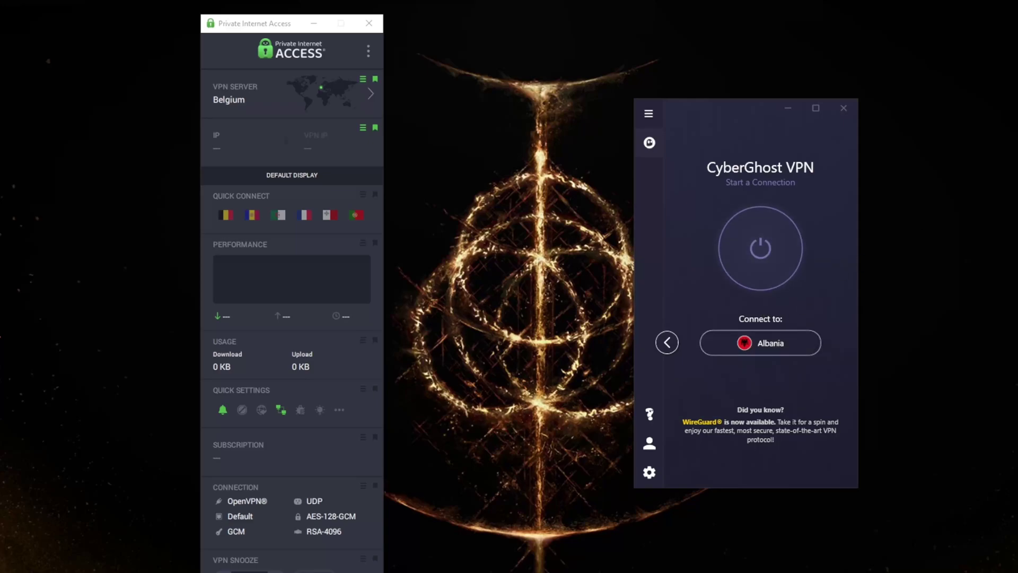
pyautogui.hotkey('alt', 'Tab')
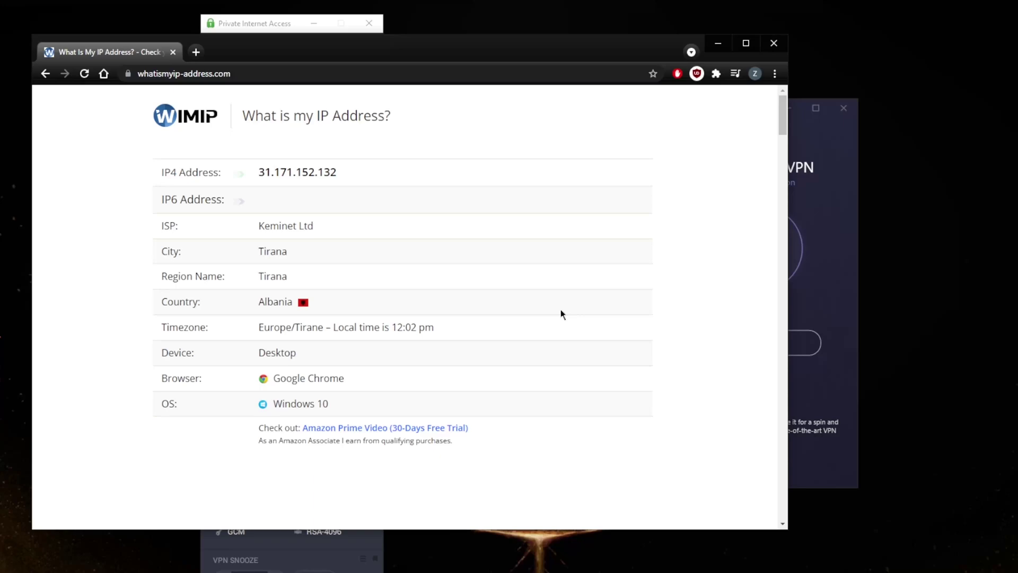
pyautogui.hotkey('alt', 'F4')
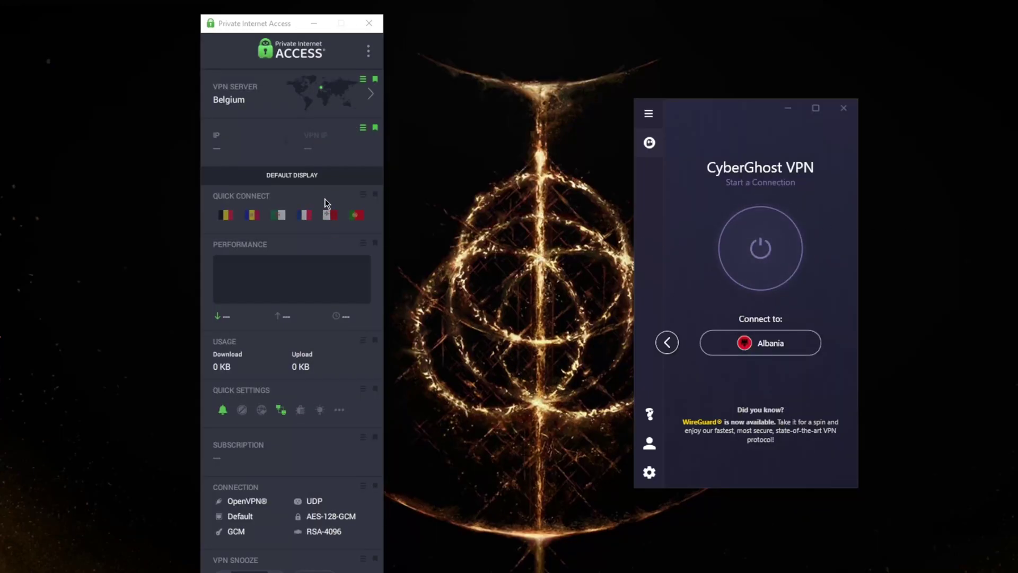
pyautogui.click(365, 99)
pyautogui.scroll(-5, 286, 266)
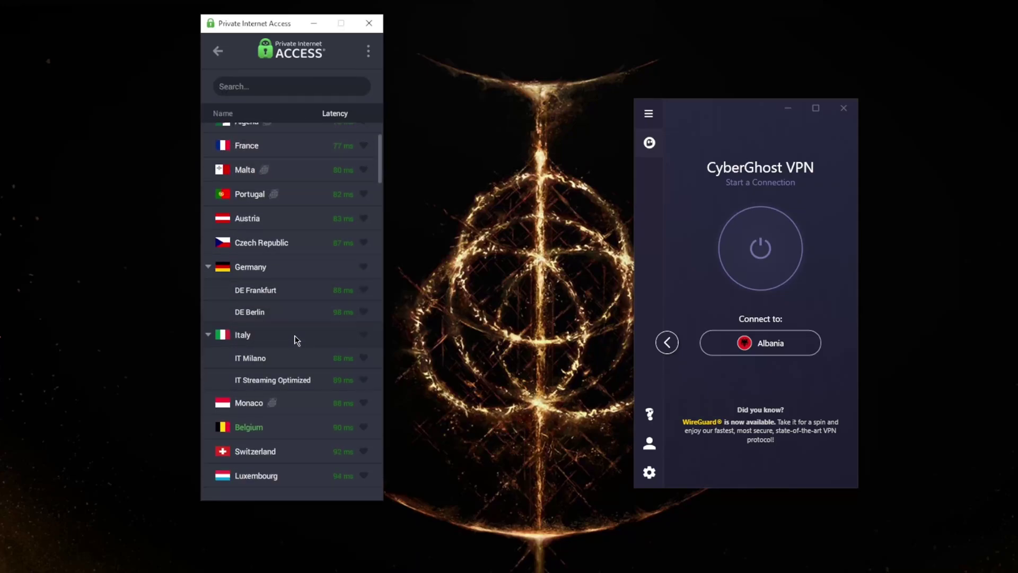
# Search the locations for 'sa' to find Saudi Arabia, then clear the search.
pyautogui.click(269, 94)
pyautogui.write('sa')
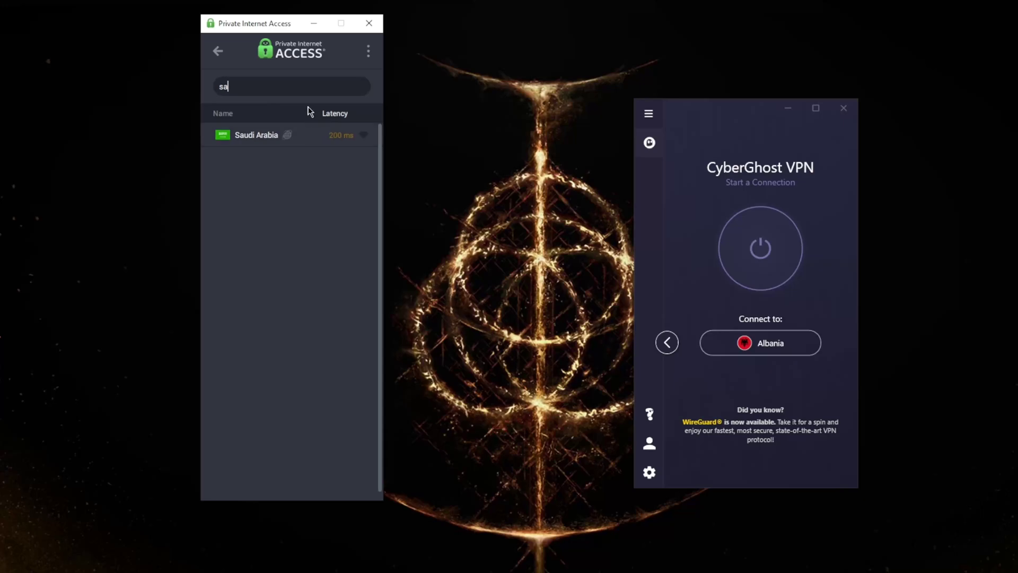
pyautogui.press('BackSpace')
pyautogui.press('BackSpace')
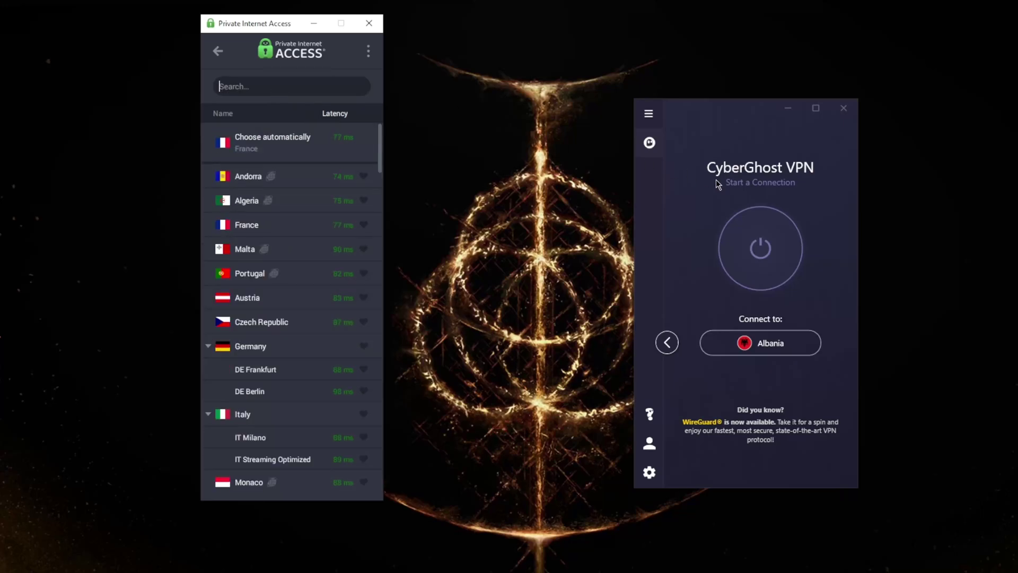
# Expand CyberGhost to its full server list and move its window up and right.
pyautogui.click(667, 342)
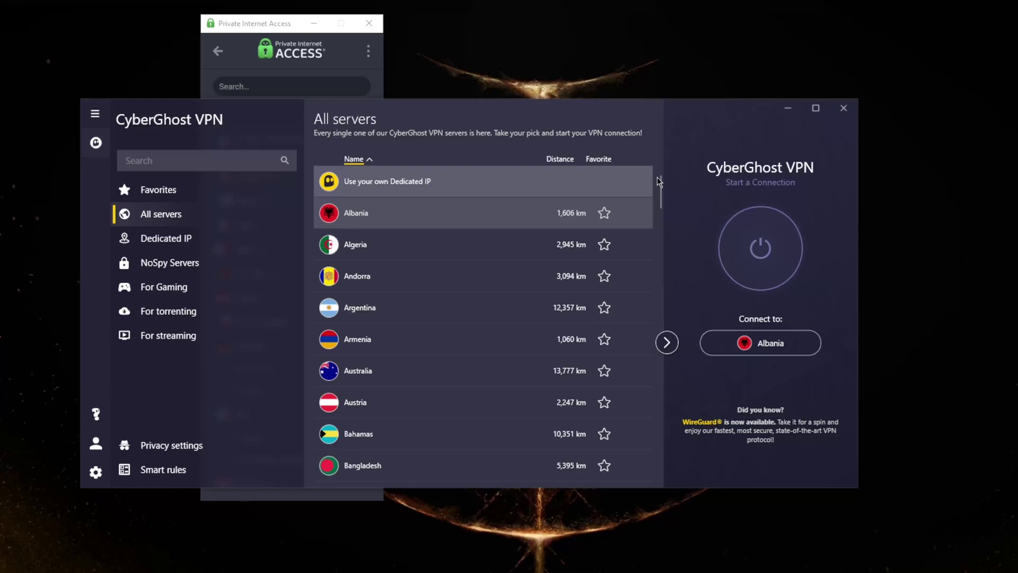
pyautogui.moveTo(680, 114); pyautogui.dragTo(821, 80)
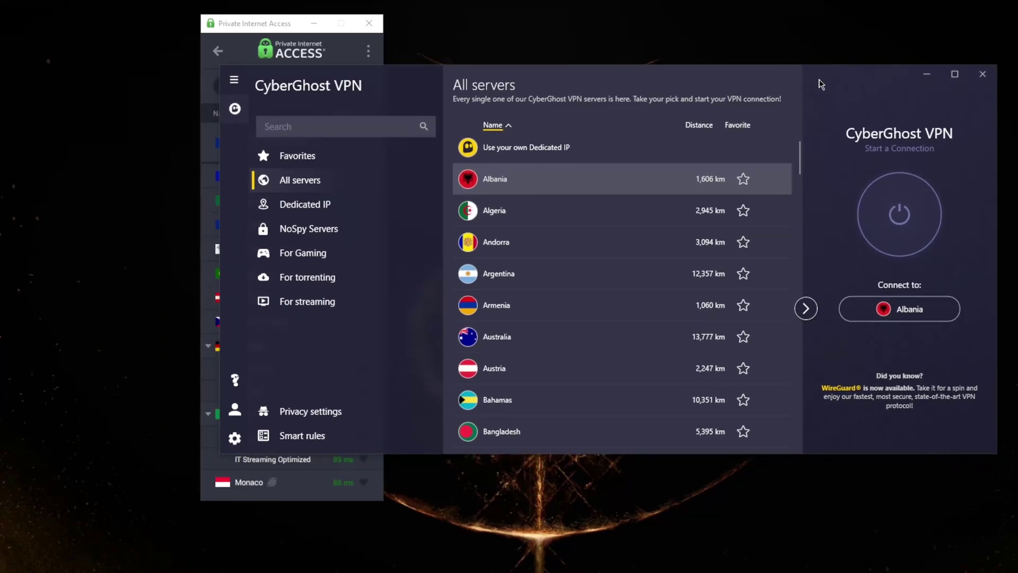
pyautogui.click(485, 249)
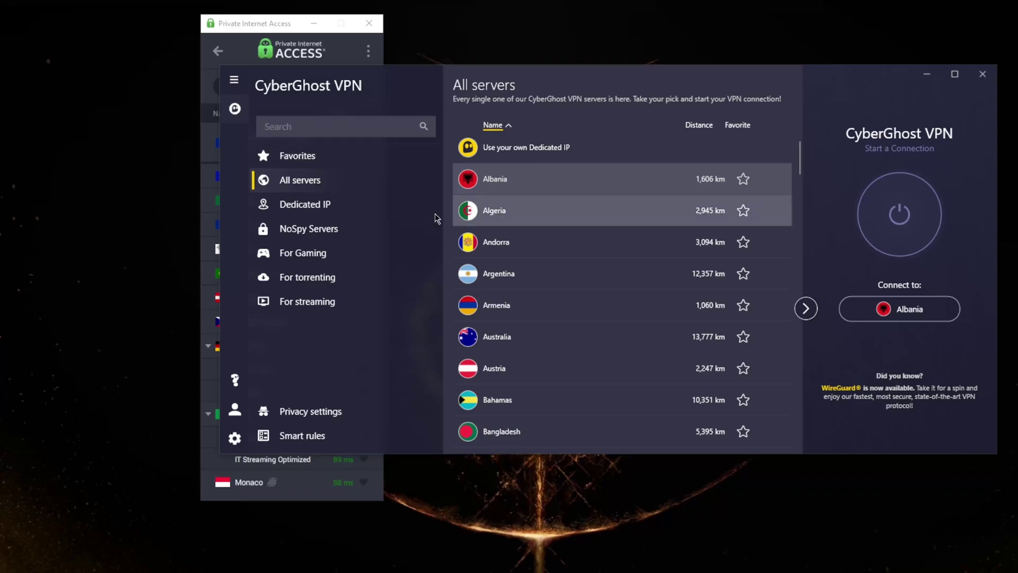
pyautogui.hotkey('alt', 'Tab')
# Search CyberGhost's servers for 'sa' and connect to Saudi Arabia.
pyautogui.click(604, 92)
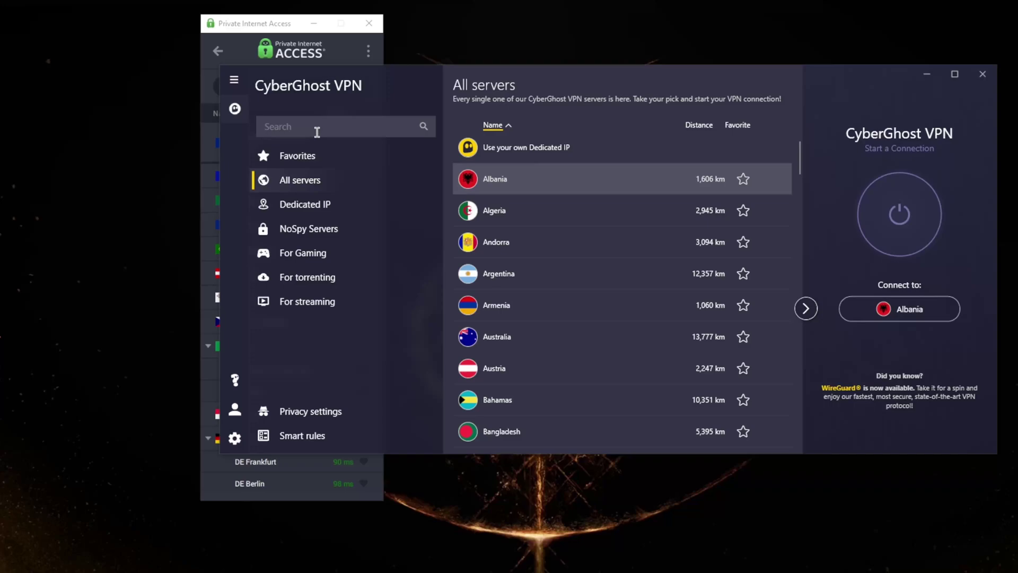
pyautogui.write('sa')
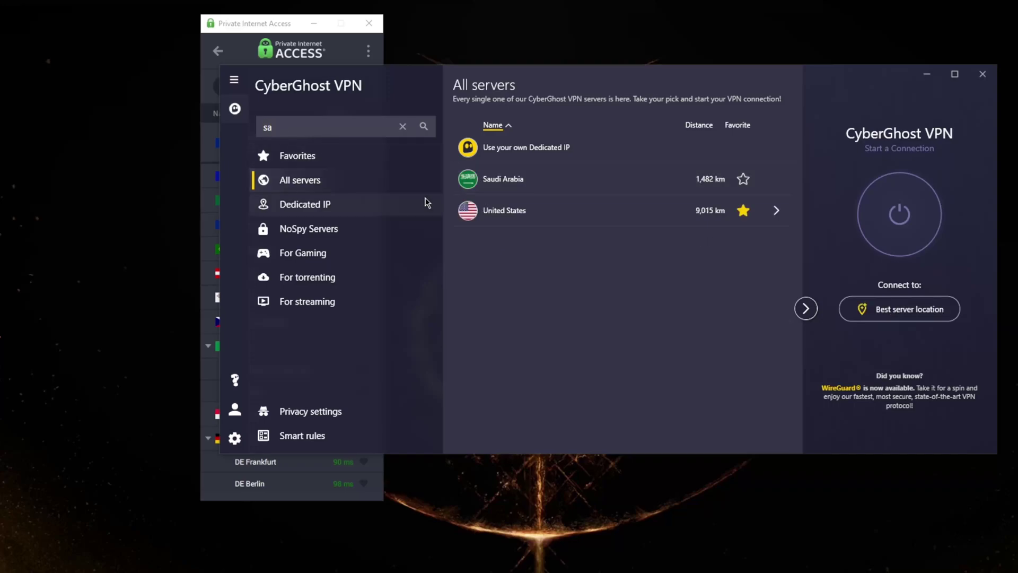
pyautogui.click(525, 183)
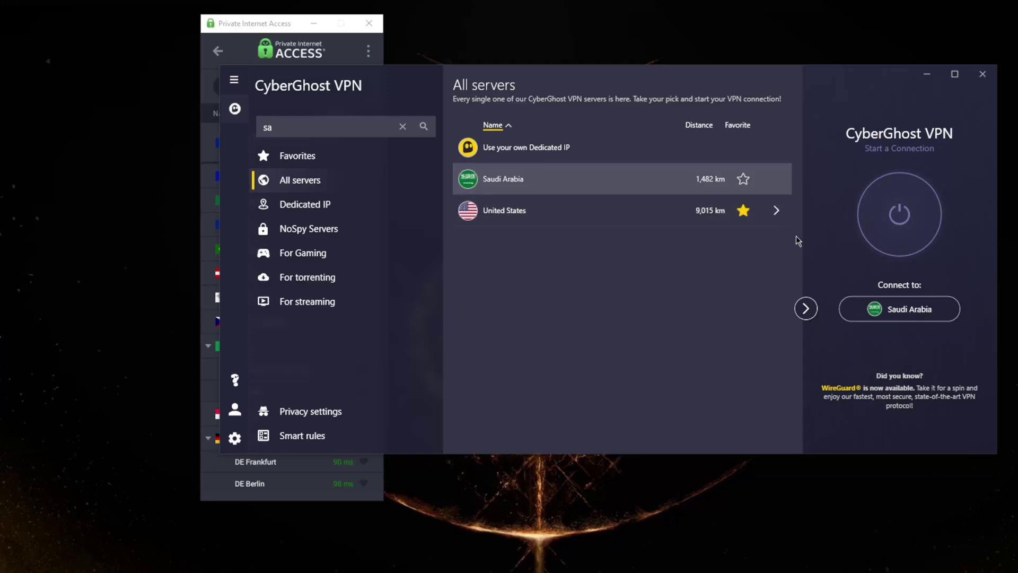
pyautogui.click(900, 217)
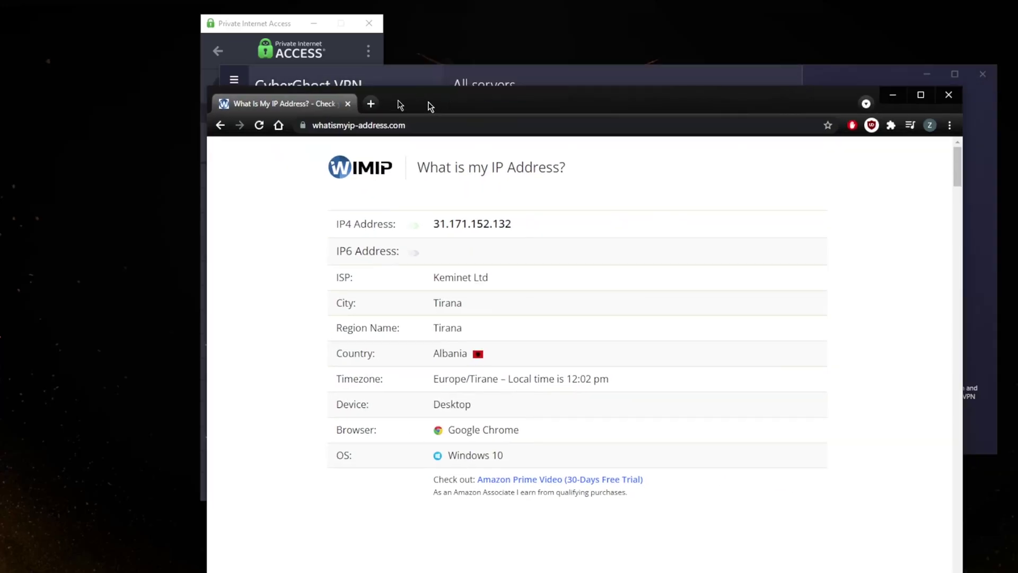
pyautogui.moveTo(432, 102); pyautogui.dragTo(243, 42)
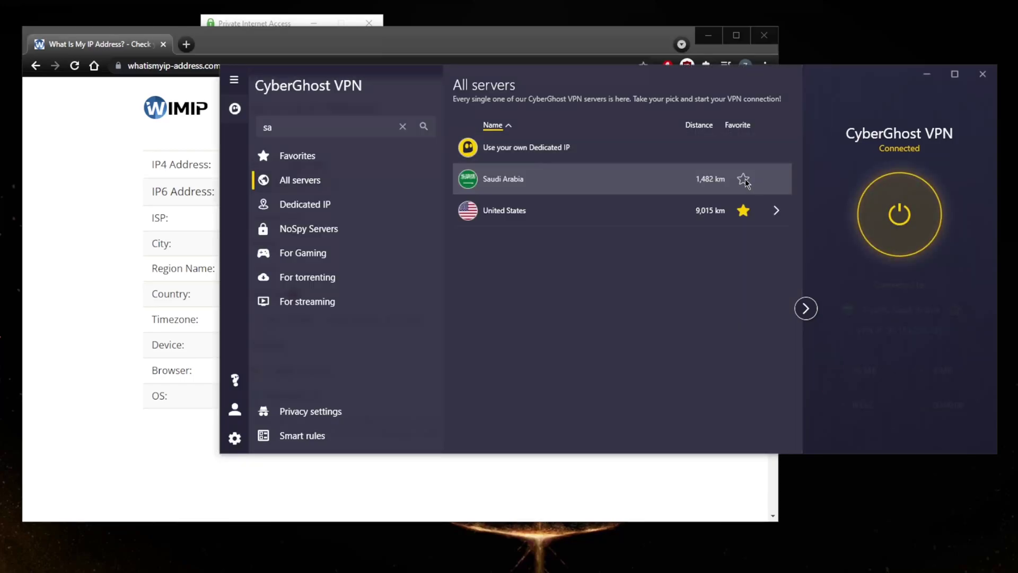
# Reload the IP check page, confirming resubmission, to show 95.181.235.131 in Riyadh.
pyautogui.click(806, 308)
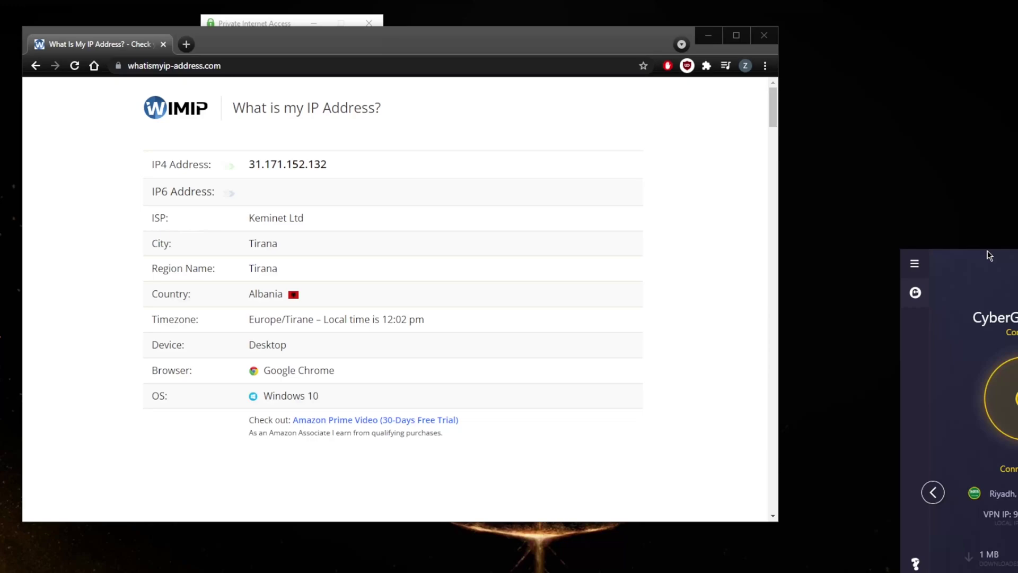
pyautogui.moveTo(999, 261); pyautogui.dragTo(675, 103)
pyautogui.click(597, 42)
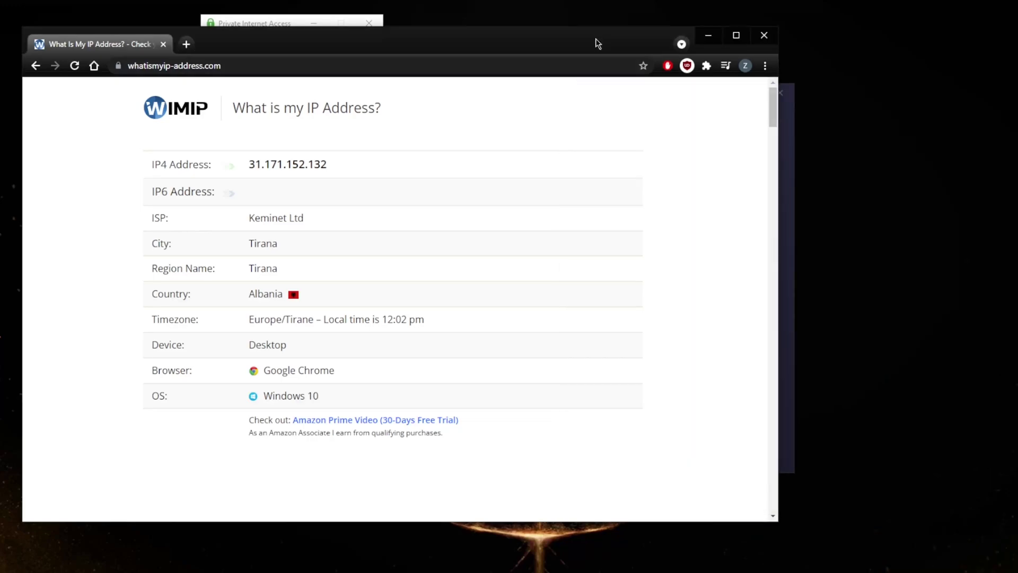
pyautogui.click(74, 65)
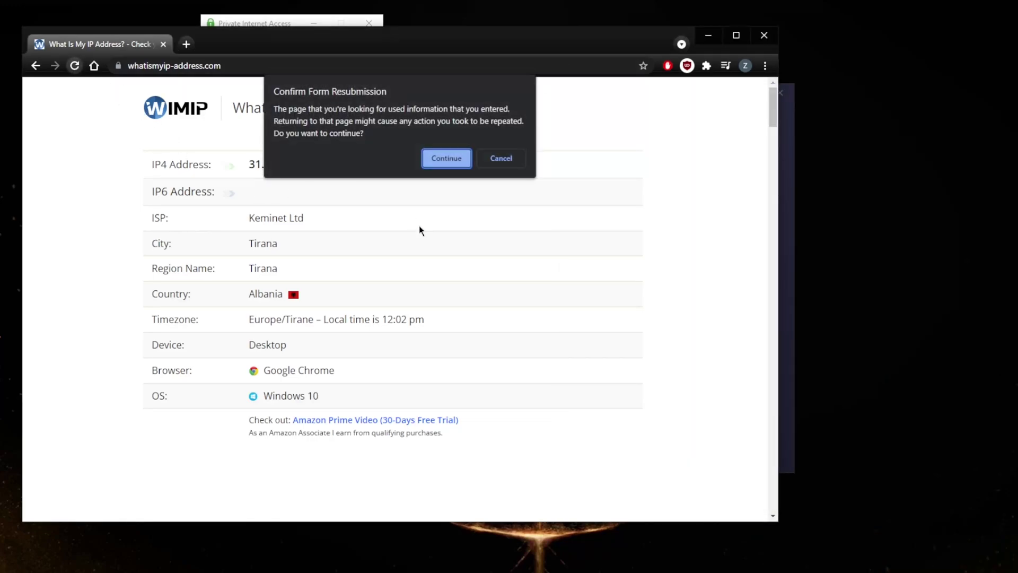
pyautogui.click(447, 168)
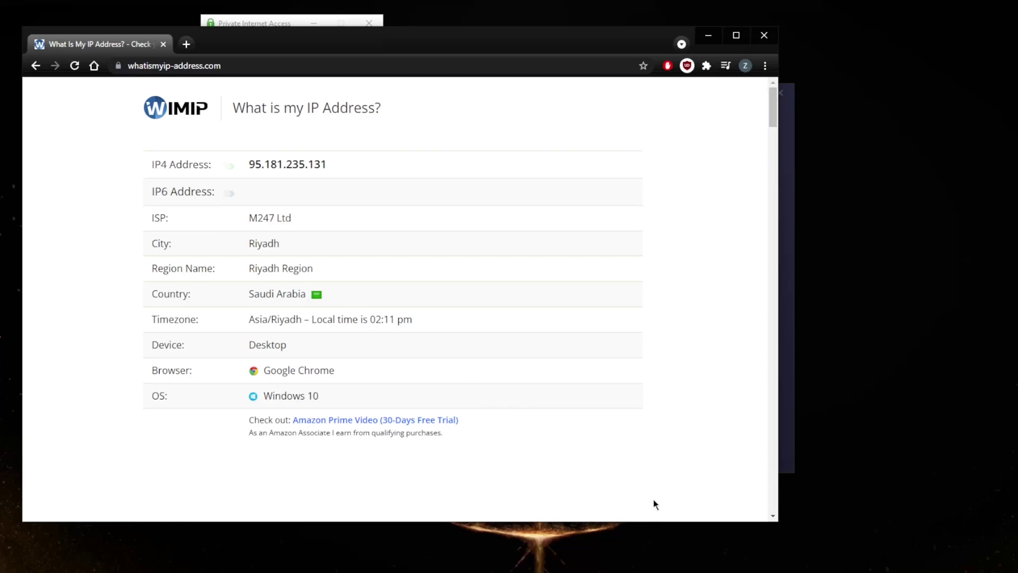
# Close the browser, disconnect CyberGhost from Saudi Arabia and expand the full server list.
pyautogui.click(765, 35)
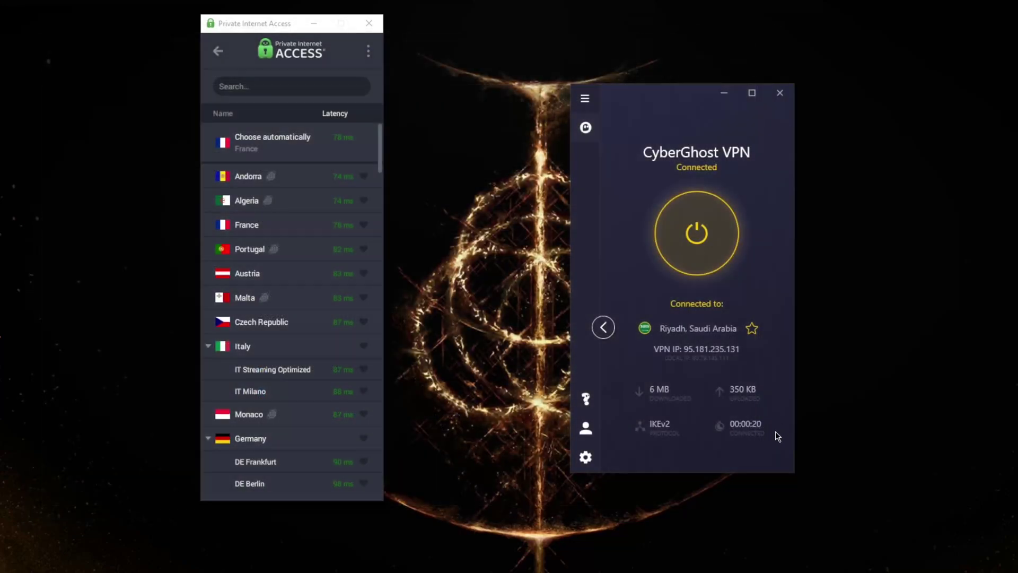
pyautogui.click(714, 228)
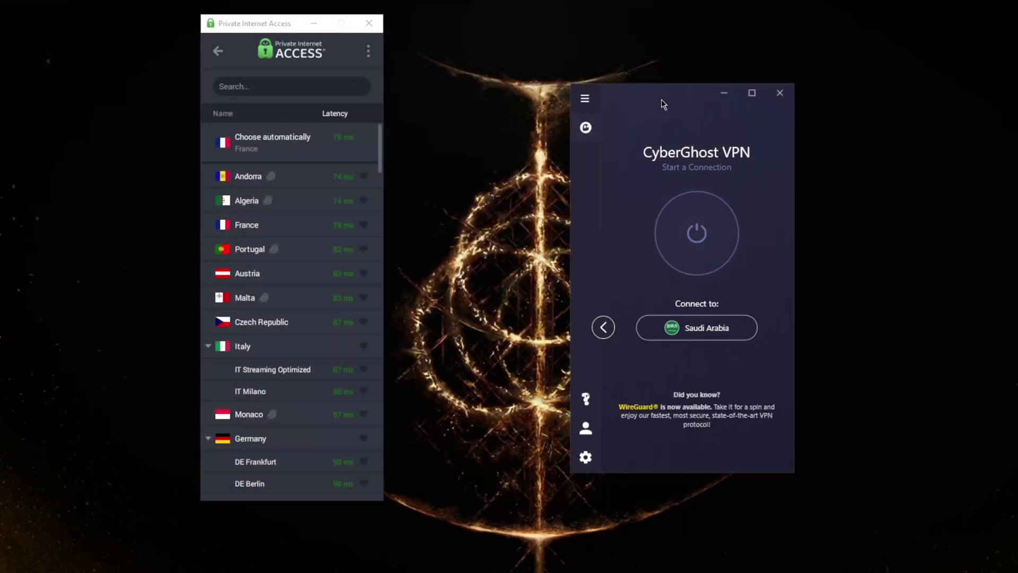
pyautogui.moveTo(661, 100); pyautogui.dragTo(690, 96)
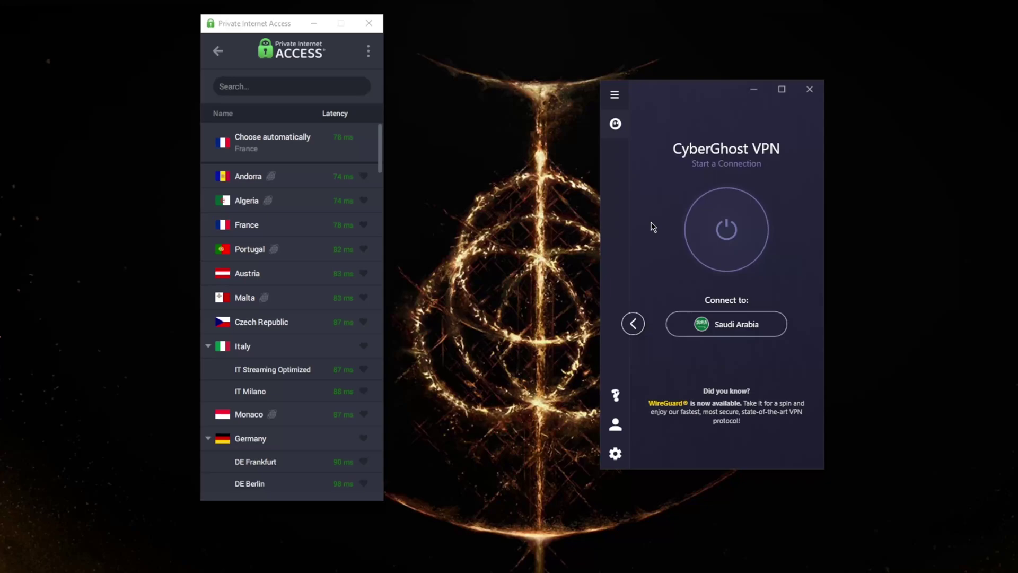
pyautogui.click(634, 323)
pyautogui.moveTo(657, 105); pyautogui.dragTo(809, 101)
# Clear the server search and list CyberGhost's servers optimized for streaming.
pyautogui.press('Escape')
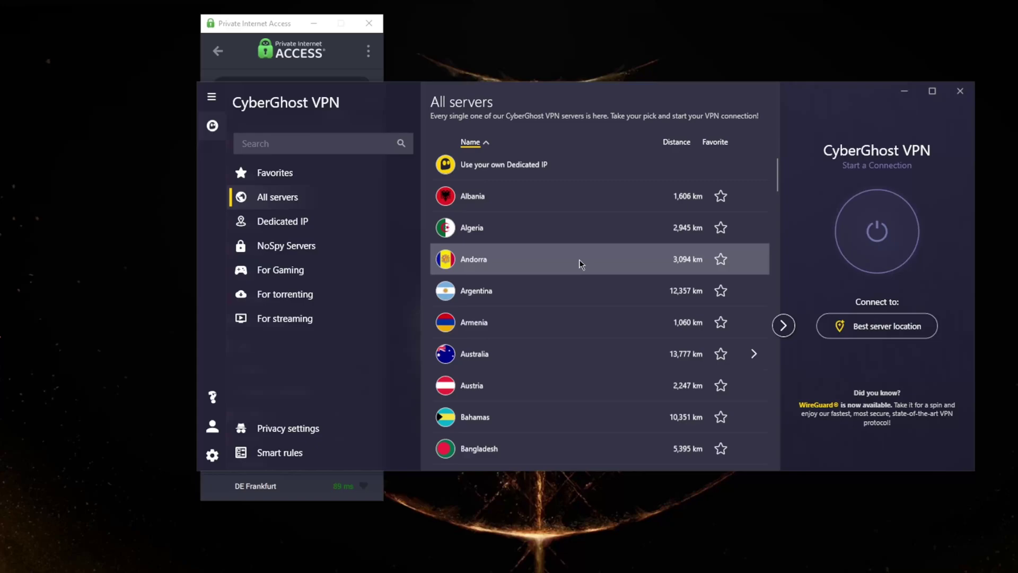
pyautogui.click(296, 319)
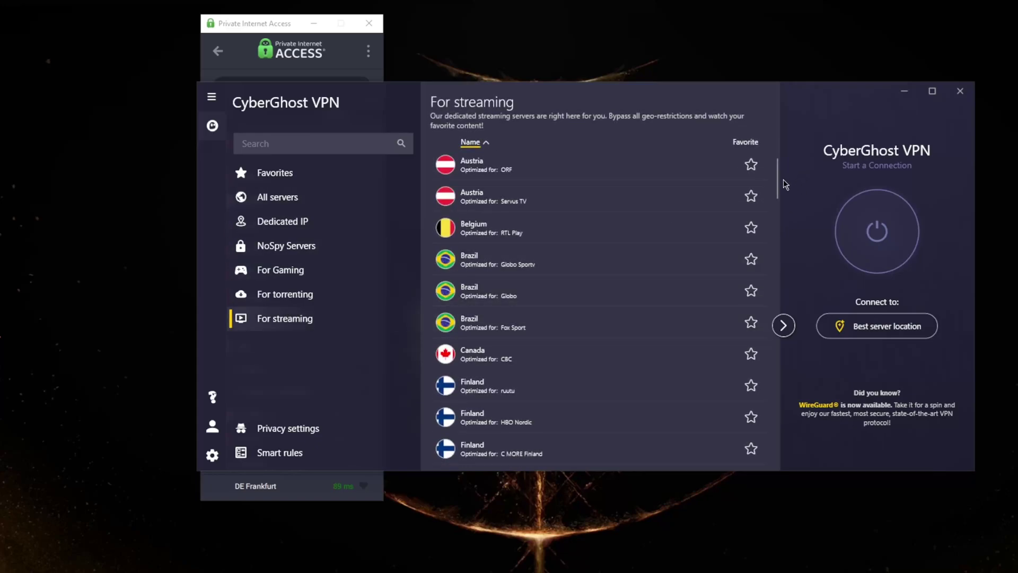
pyautogui.moveTo(778, 183)
pyautogui.mouseDown()
pyautogui.moveTo(763, 291)
pyautogui.moveTo(772, 455)
pyautogui.moveTo(766, 169)
pyautogui.mouseUp()
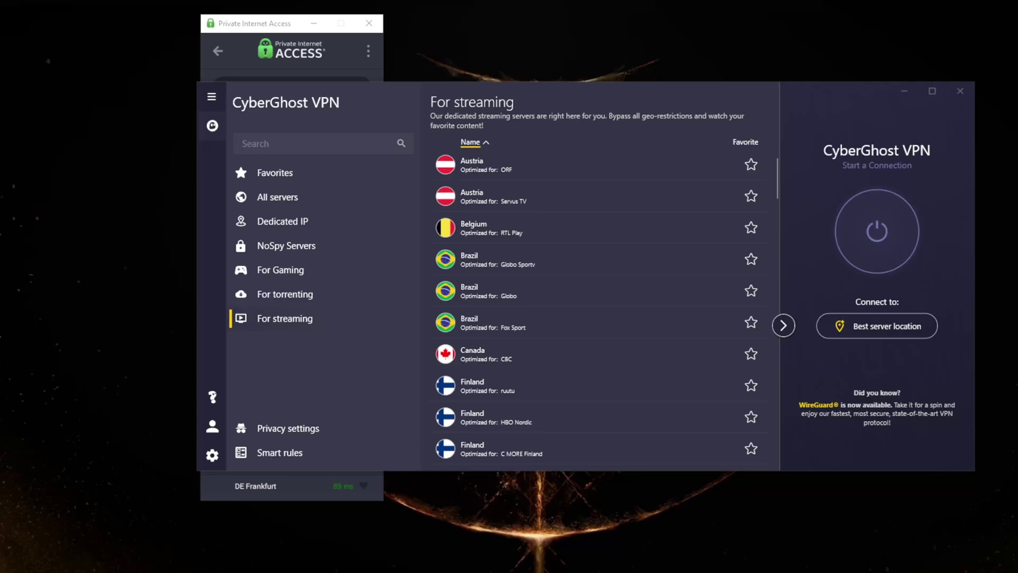
# Check Private Internet Access's dashboard, then open CyberGhost's Privacy settings.
pyautogui.click(261, 32)
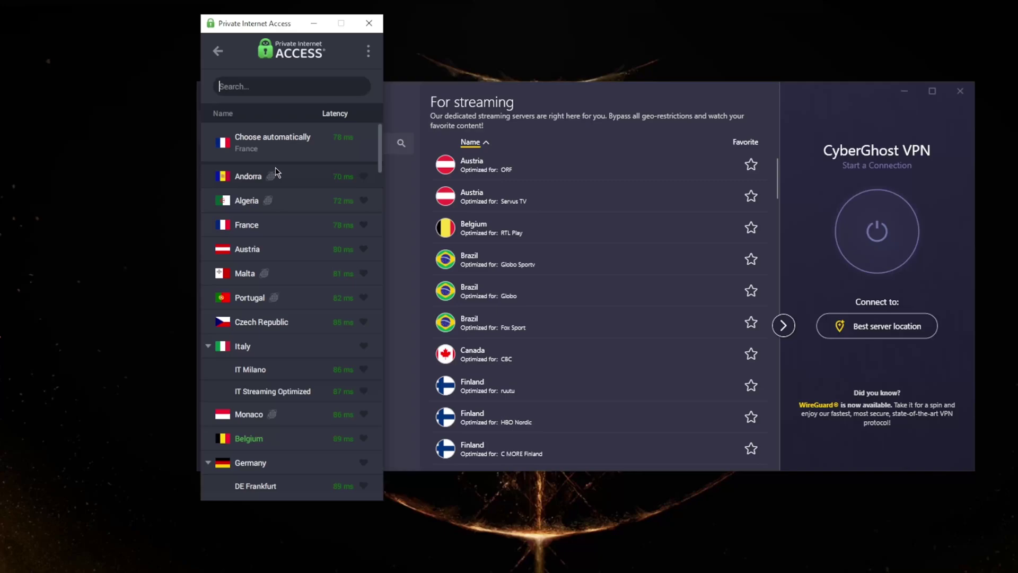
pyautogui.click(216, 52)
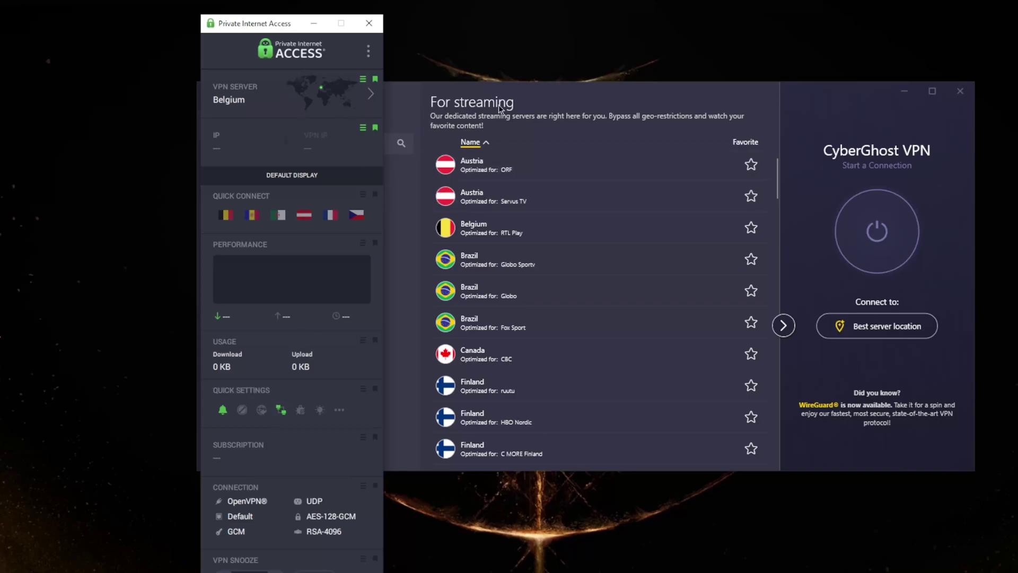
pyautogui.click(542, 98)
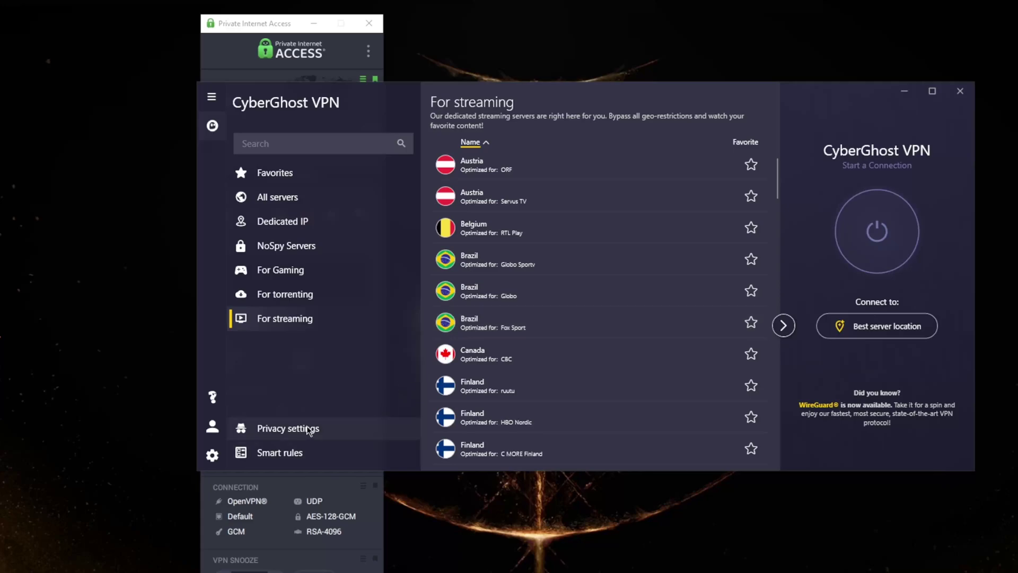
pyautogui.click(310, 431)
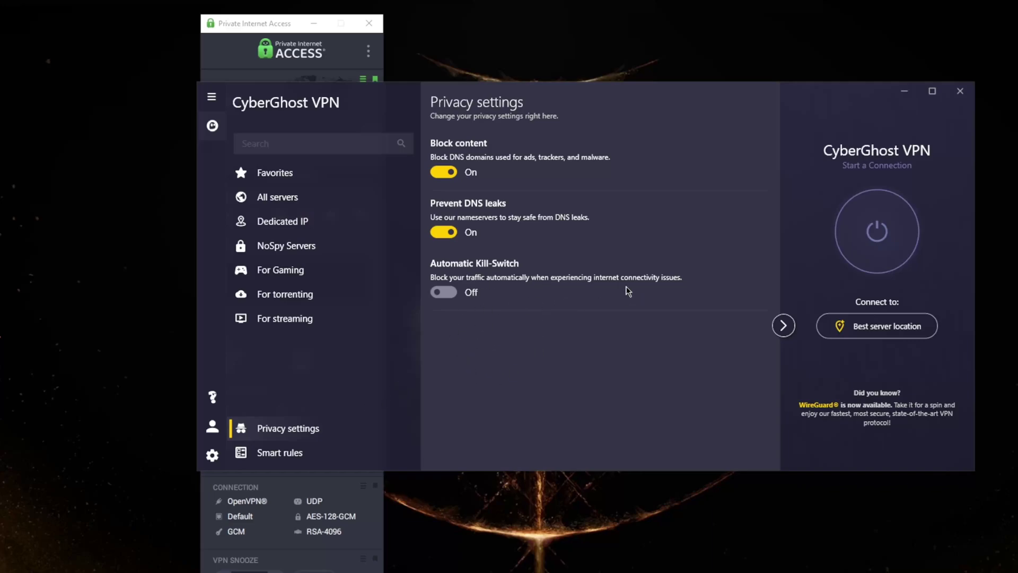
# In Smart rules, switch Make exceptions off on the Exceptions tab.
pyautogui.click(272, 453)
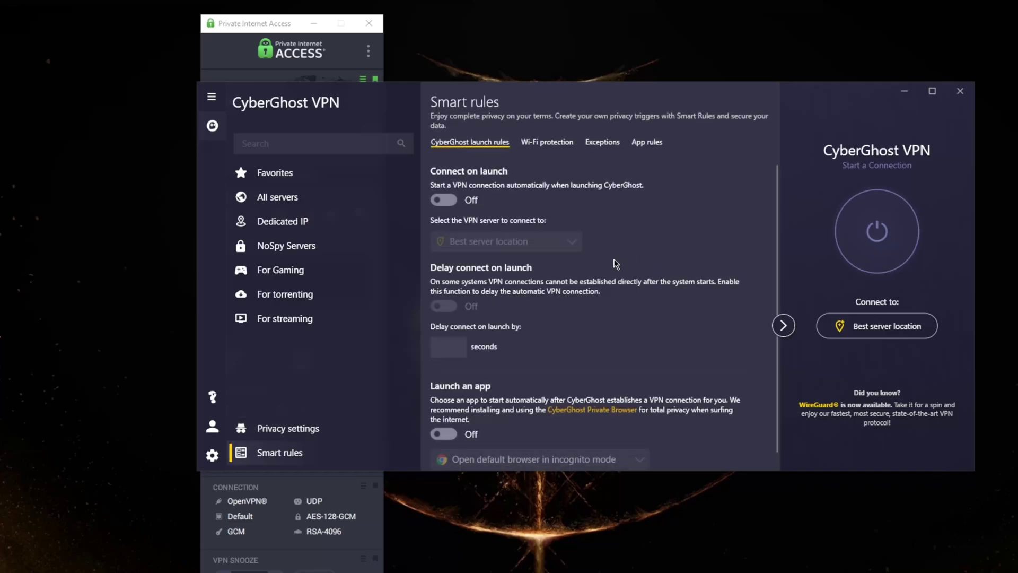
pyautogui.scroll(-1, 611, 307)
pyautogui.scroll(1, 653, 309)
pyautogui.click(603, 142)
pyautogui.click(646, 142)
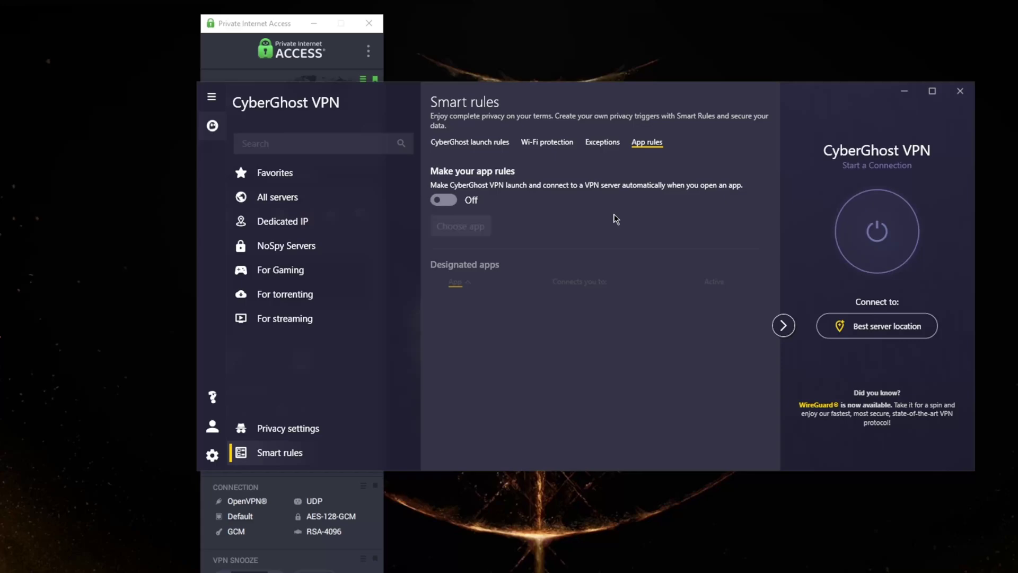
pyautogui.click(602, 141)
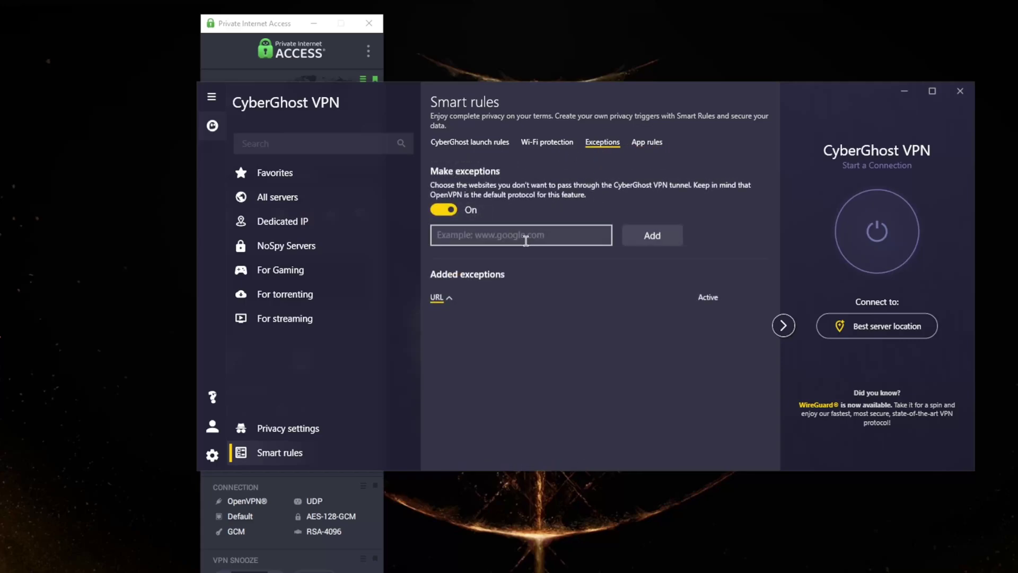
pyautogui.click(454, 209)
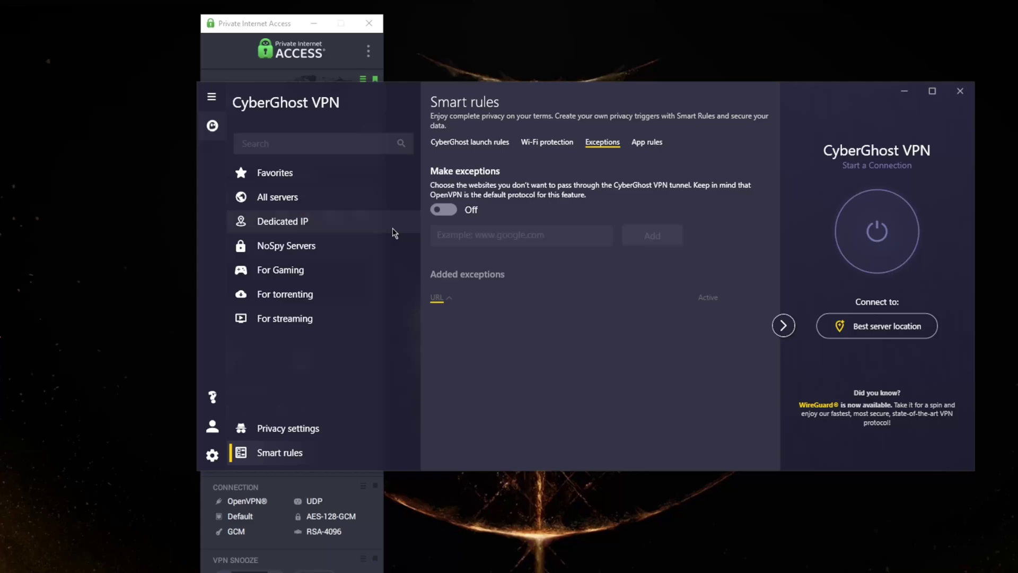
# Change Private Internet Access's protocol from OpenVPN to WireGuard in Settings > Protocols.
pyautogui.click(280, 26)
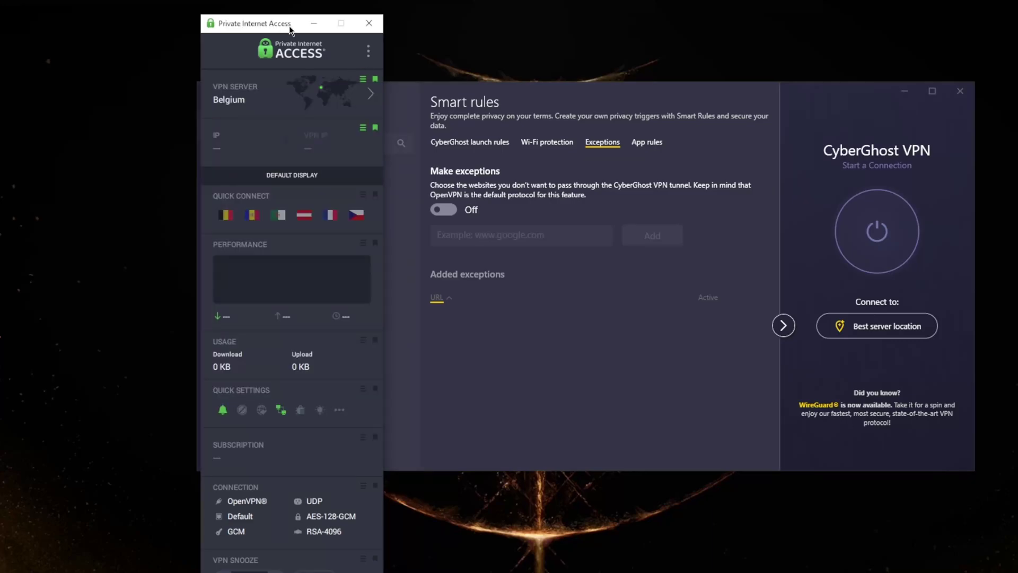
pyautogui.click(369, 56)
pyautogui.click(318, 76)
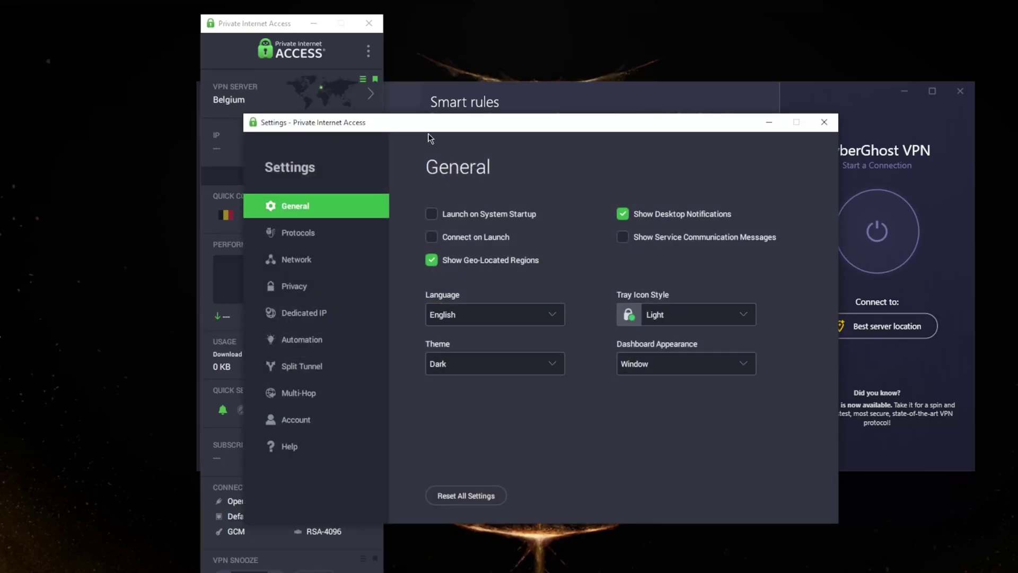
pyautogui.click(305, 239)
pyautogui.click(525, 232)
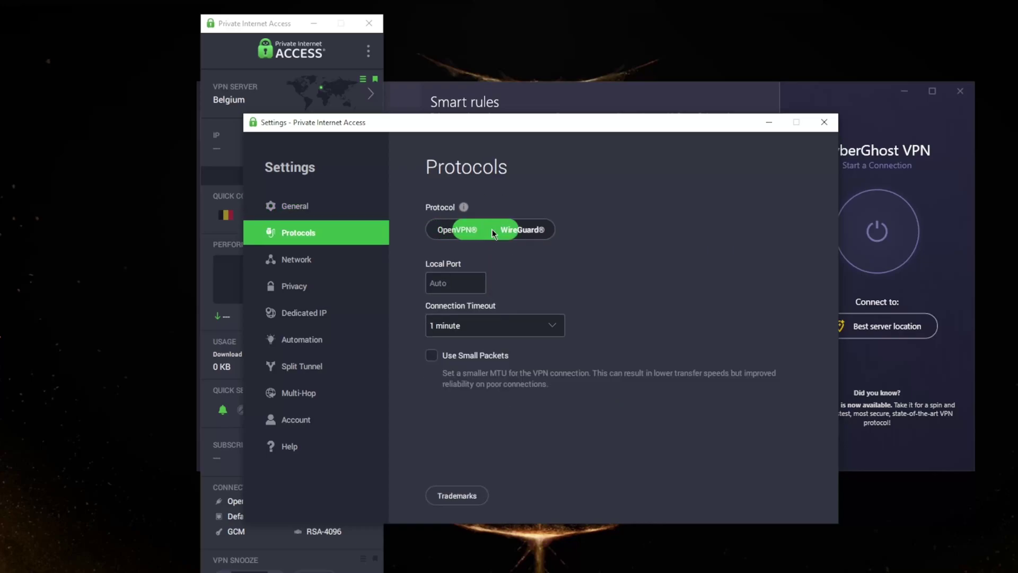
# Close Private Internet Access's settings and open CyberGhost's General connection settings.
pyautogui.click(824, 122)
pyautogui.click(383, 364)
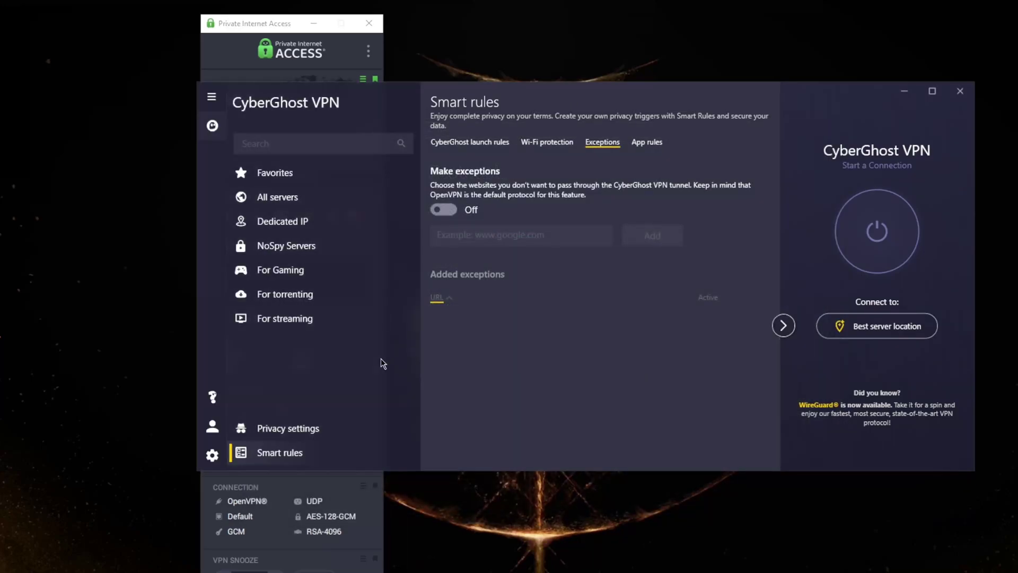
pyautogui.click(212, 455)
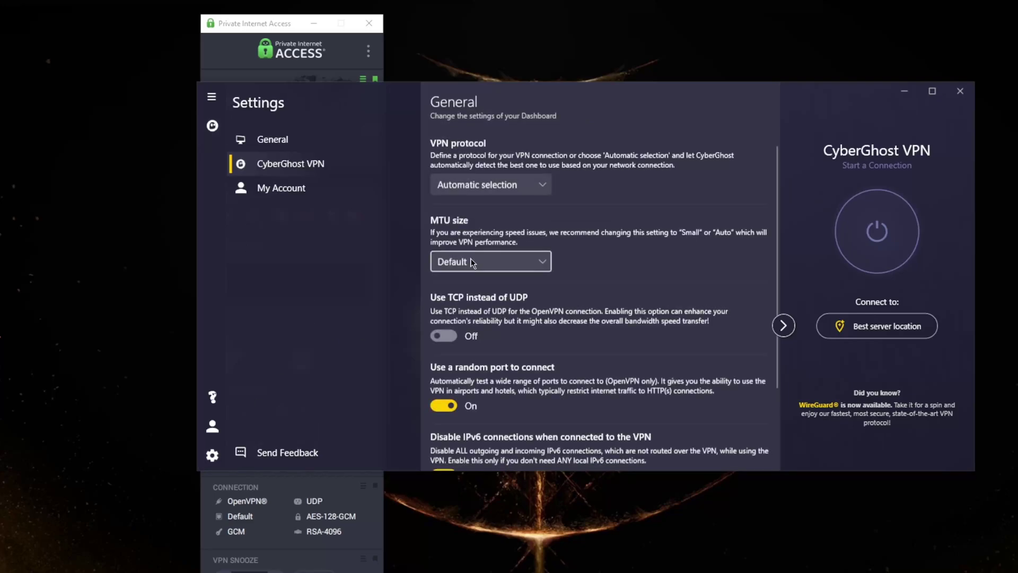
# Review the VPN protocol dropdown options, keeping Automatic selection.
pyautogui.click(508, 193)
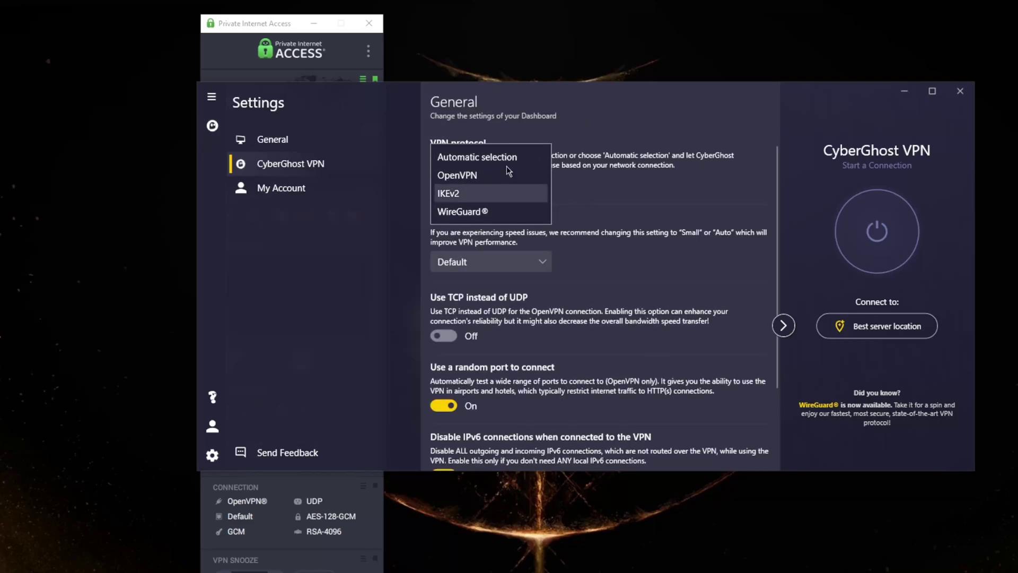
pyautogui.click(616, 201)
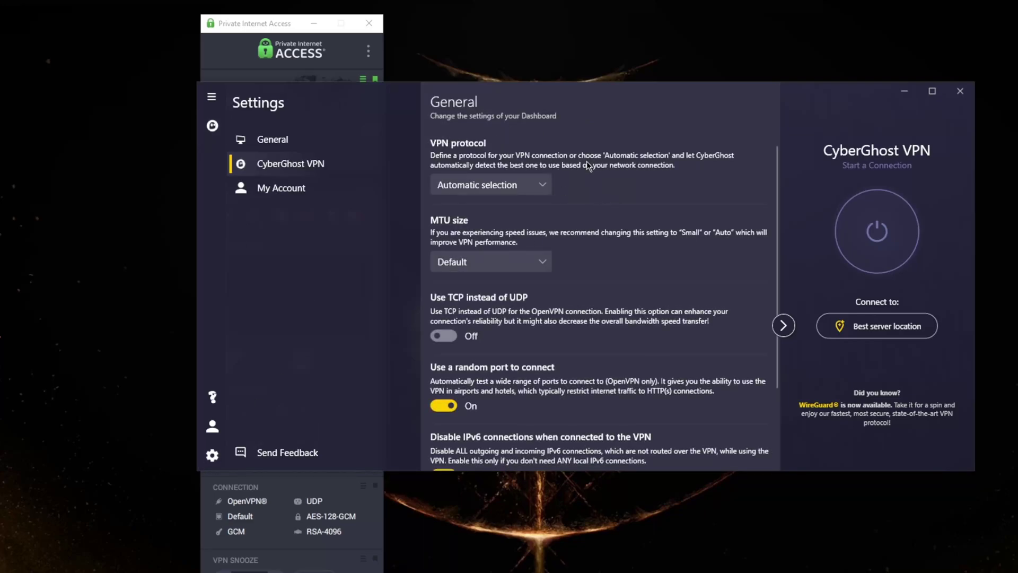
pyautogui.click(537, 190)
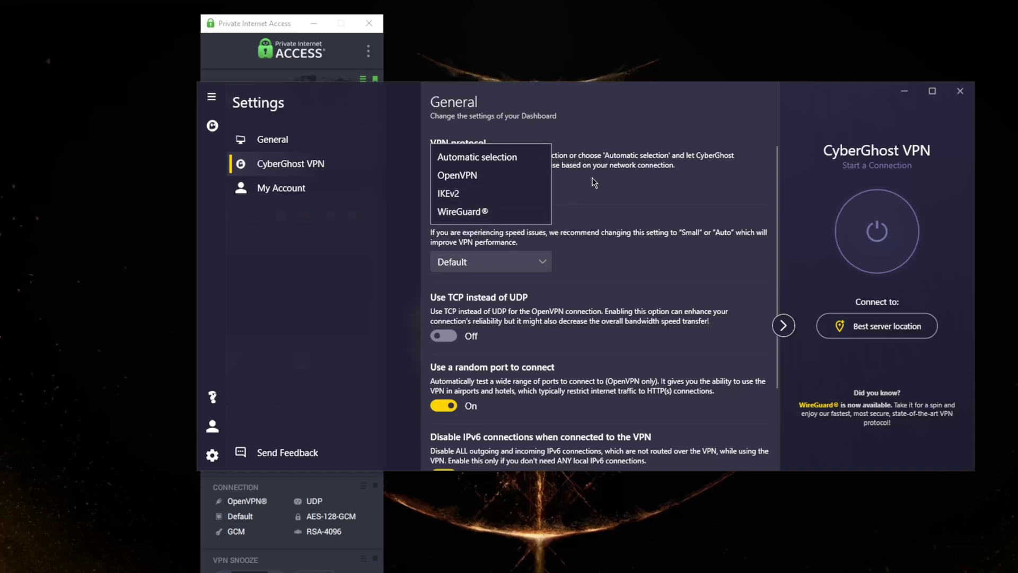
pyautogui.click(617, 195)
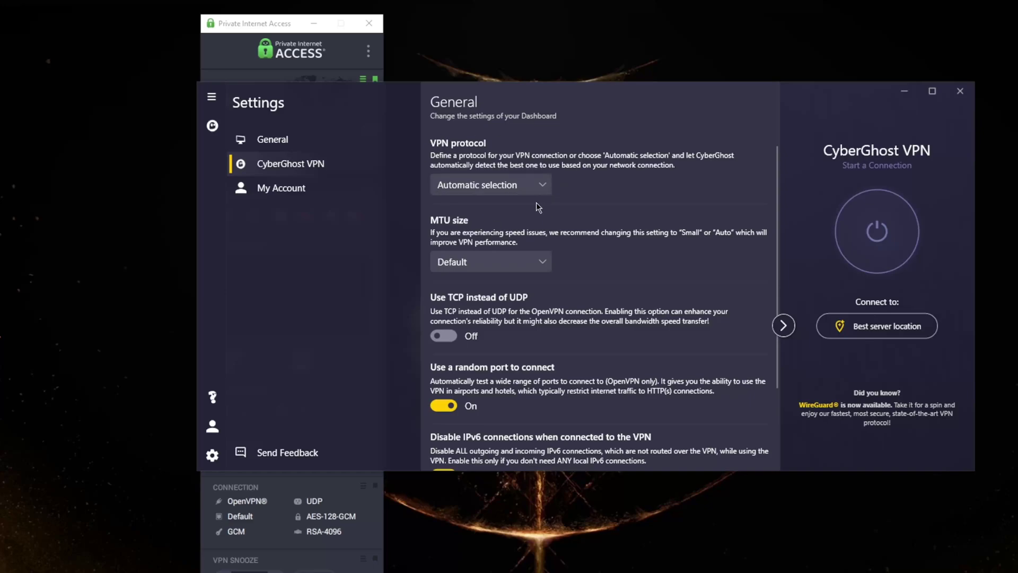
pyautogui.click(527, 186)
pyautogui.click(499, 244)
pyautogui.click(266, 32)
pyautogui.click(368, 51)
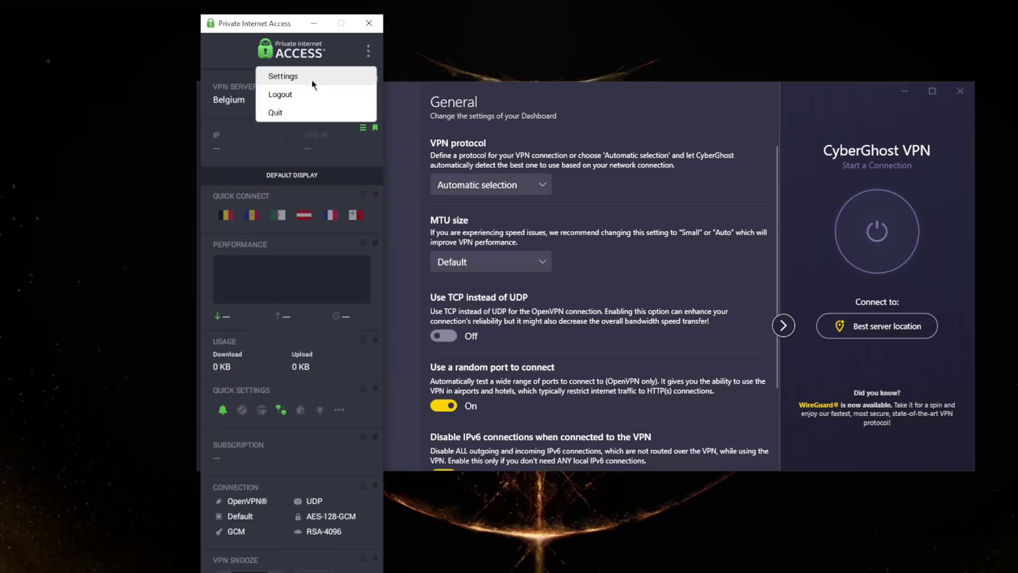
pyautogui.click(332, 74)
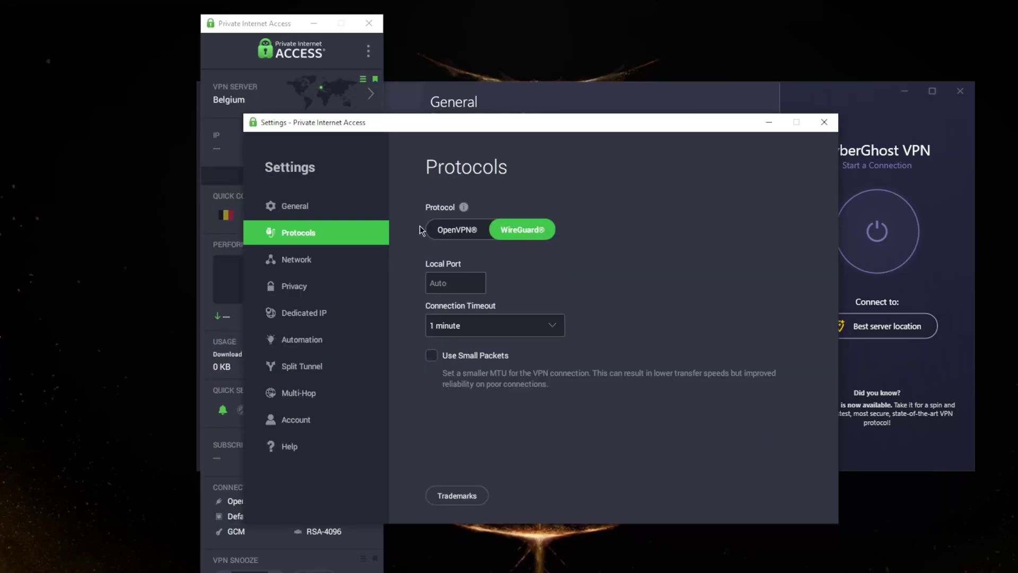
pyautogui.click(300, 261)
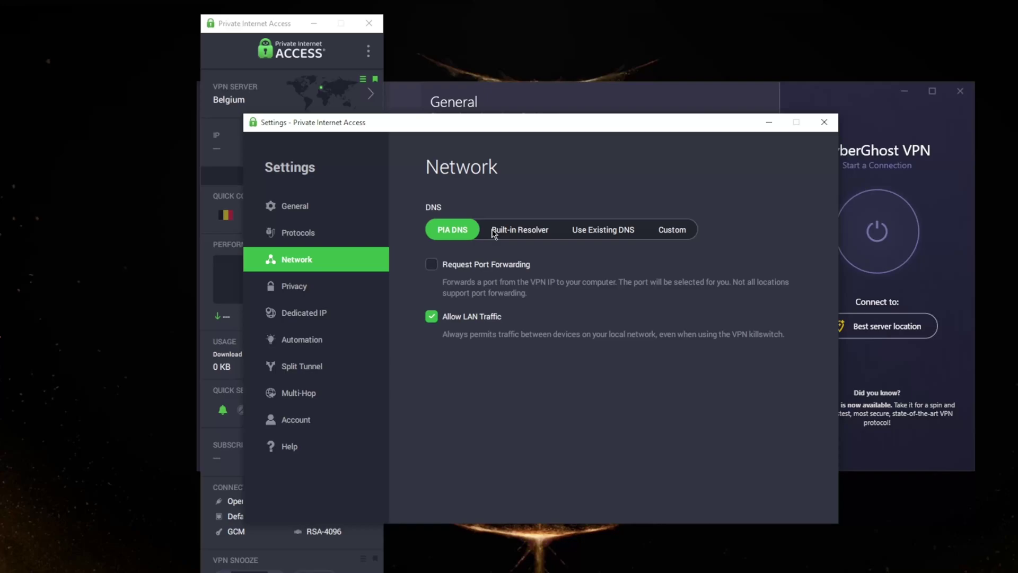
pyautogui.click(297, 287)
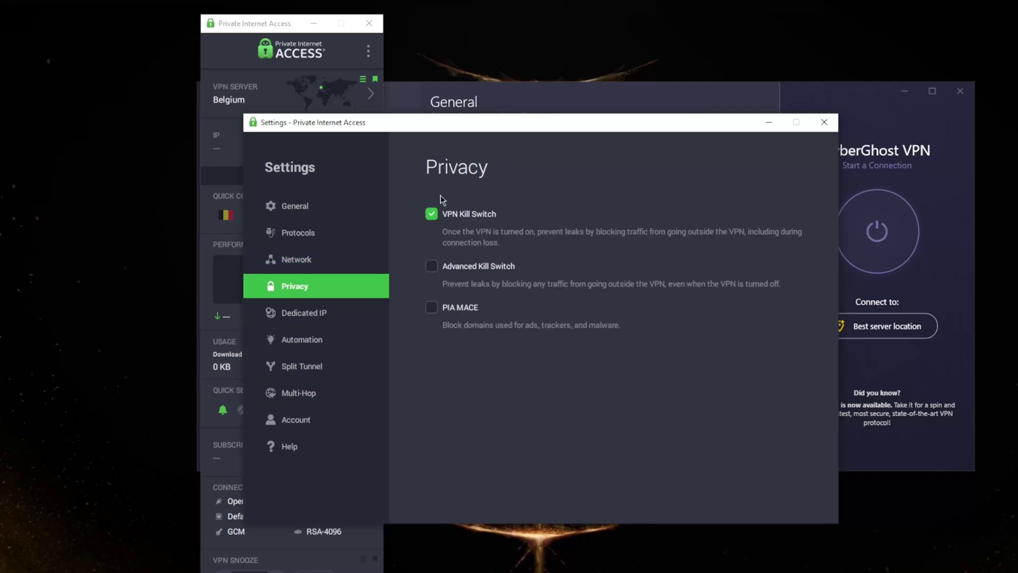
pyautogui.click(317, 313)
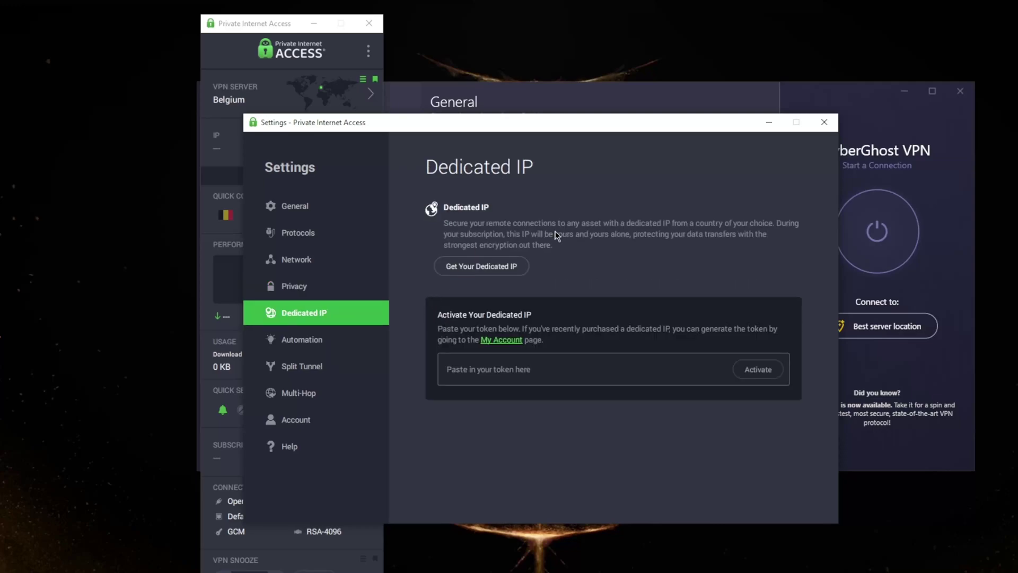
pyautogui.click(296, 342)
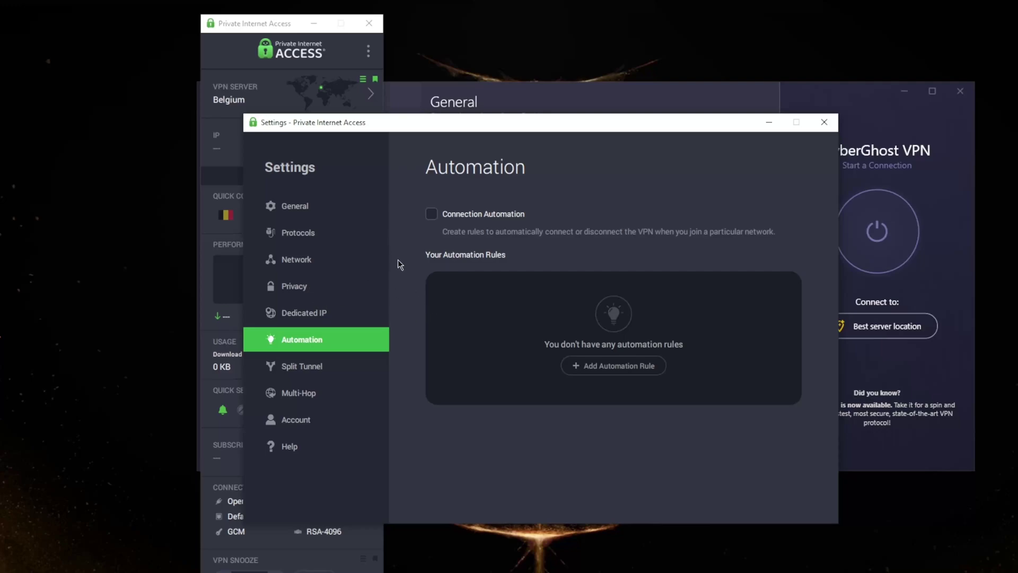
pyautogui.click(301, 367)
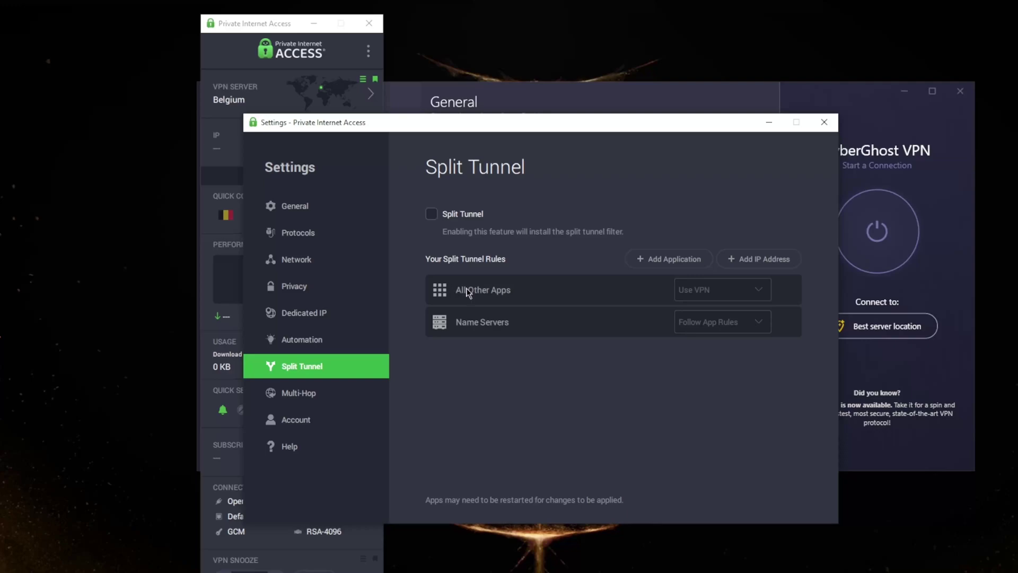
pyautogui.click(300, 394)
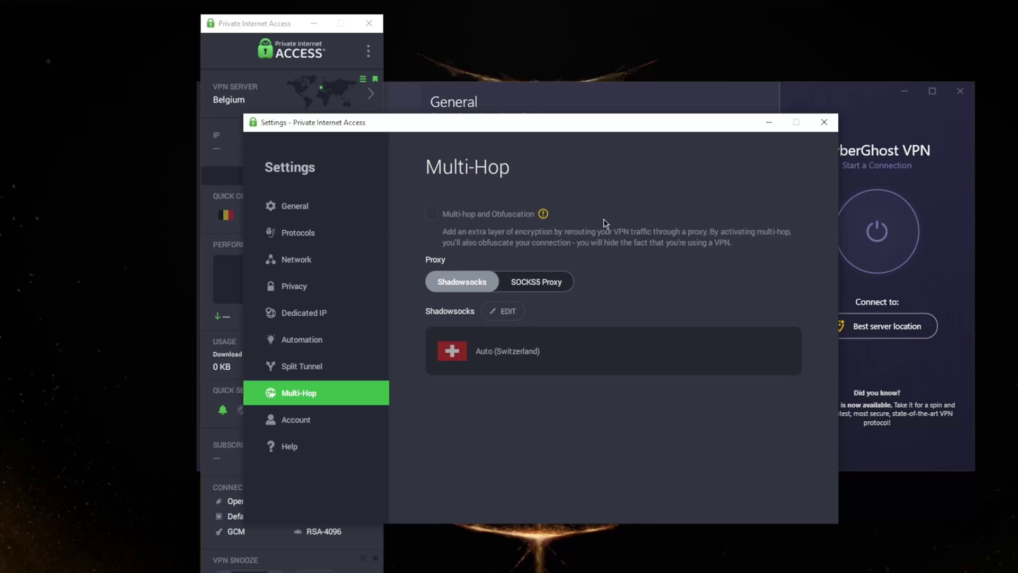
pyautogui.moveTo(543, 214)
pyautogui.click(327, 204)
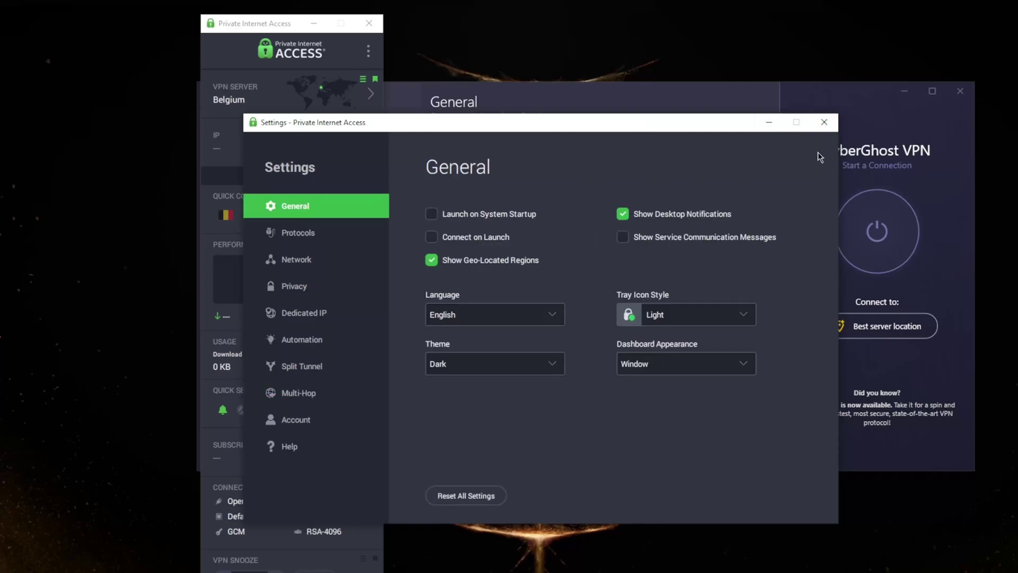
pyautogui.click(827, 127)
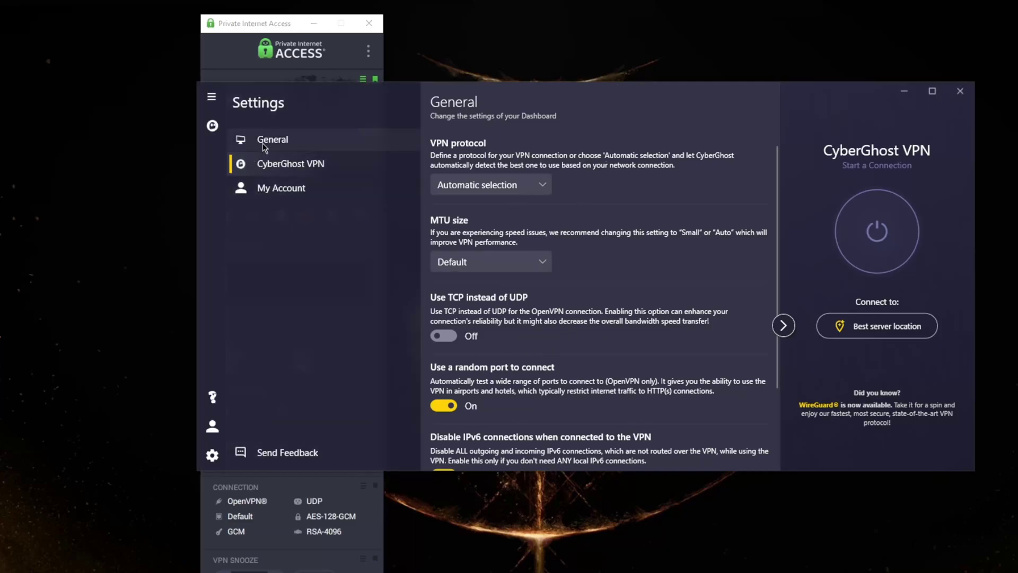
# Return CyberGhost to its Favorites list of France, Germany and United States servers.
pyautogui.click(272, 141)
pyautogui.click(212, 126)
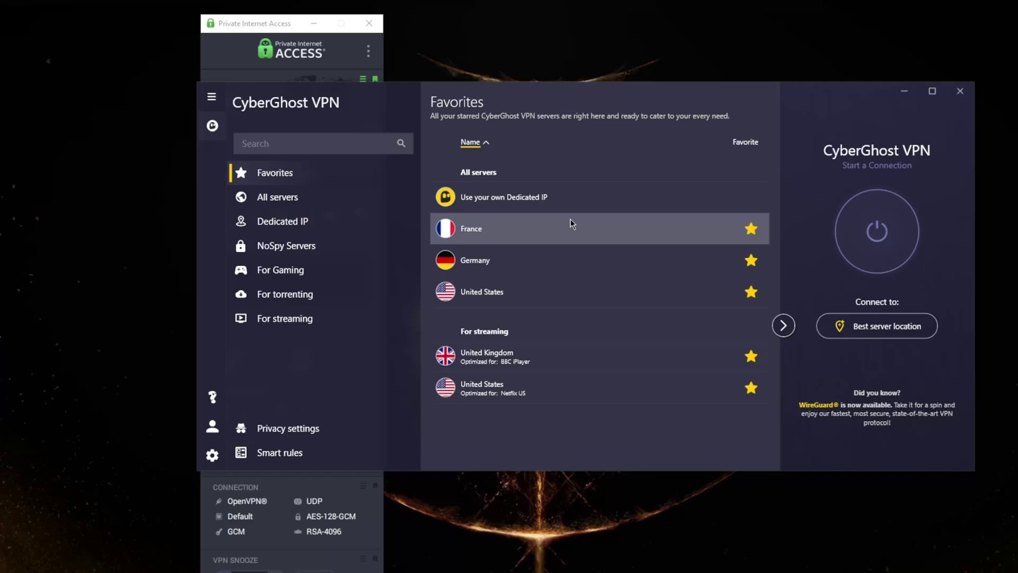
pyautogui.click(337, 78)
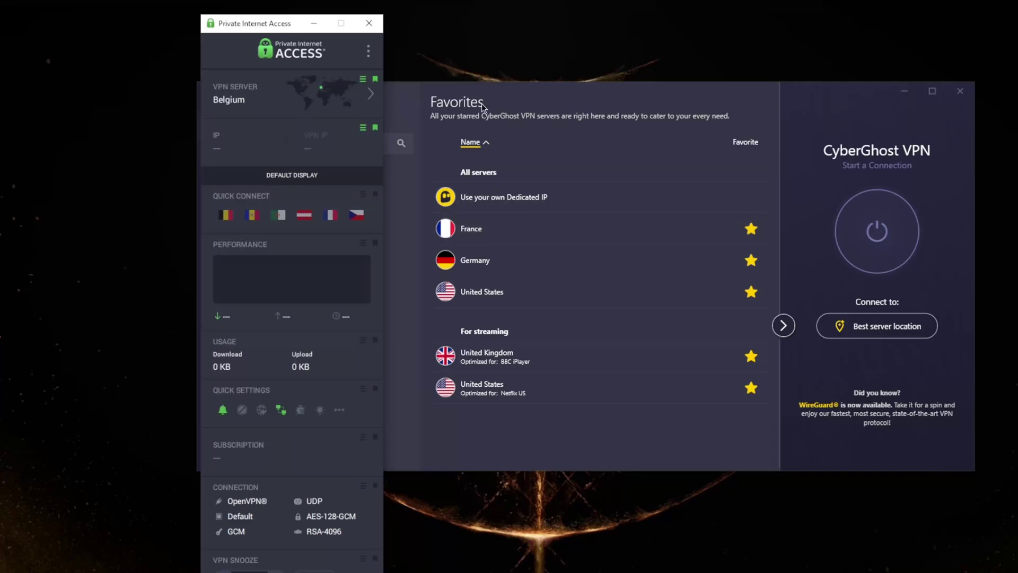
pyautogui.click(510, 106)
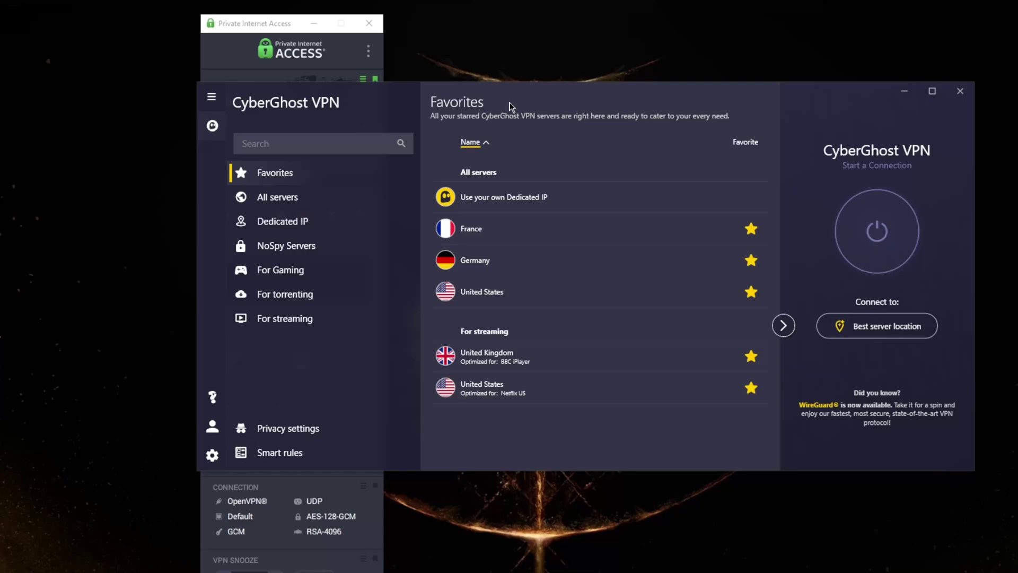